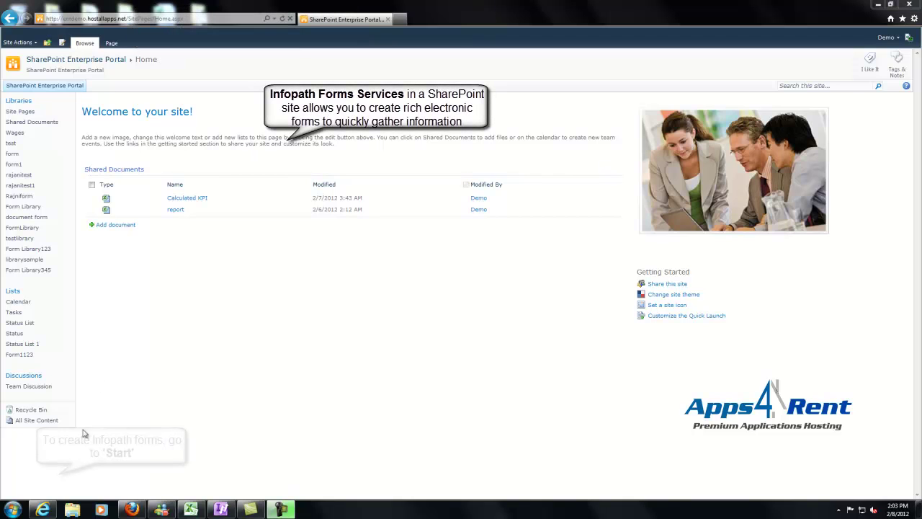
Step: Launch Microsoft InfoPath Designer 2010 and create a new form from the SharePoint form library template
{"action": "left_click", "coordinate": [14, 511]}
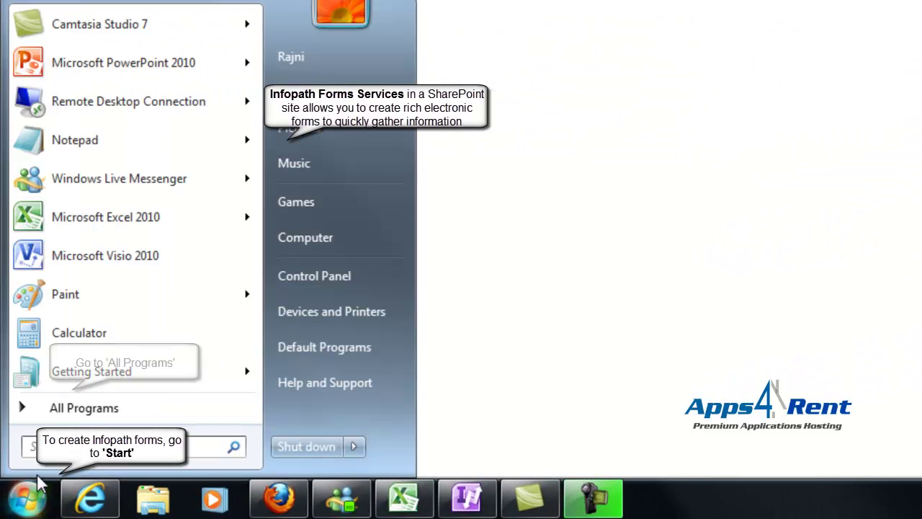
{"action": "left_click", "coordinate": [64, 408]}
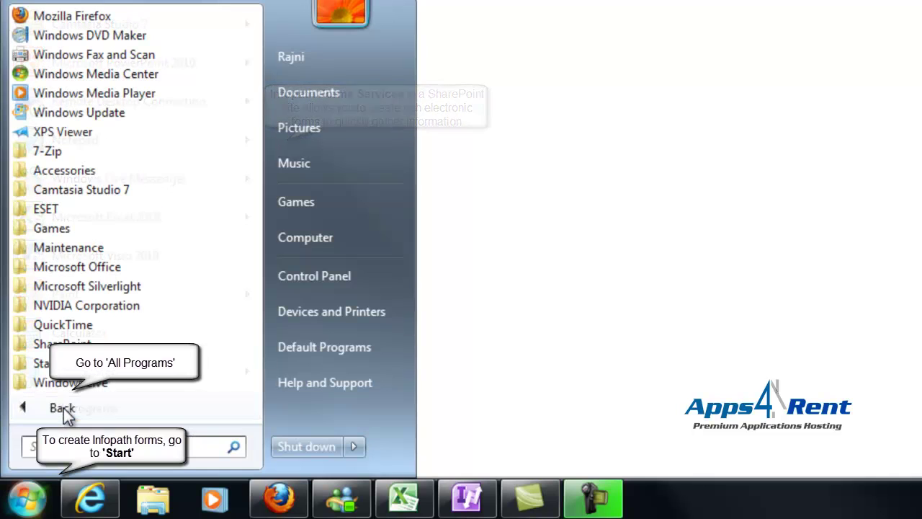
{"action": "left_click", "coordinate": [114, 263]}
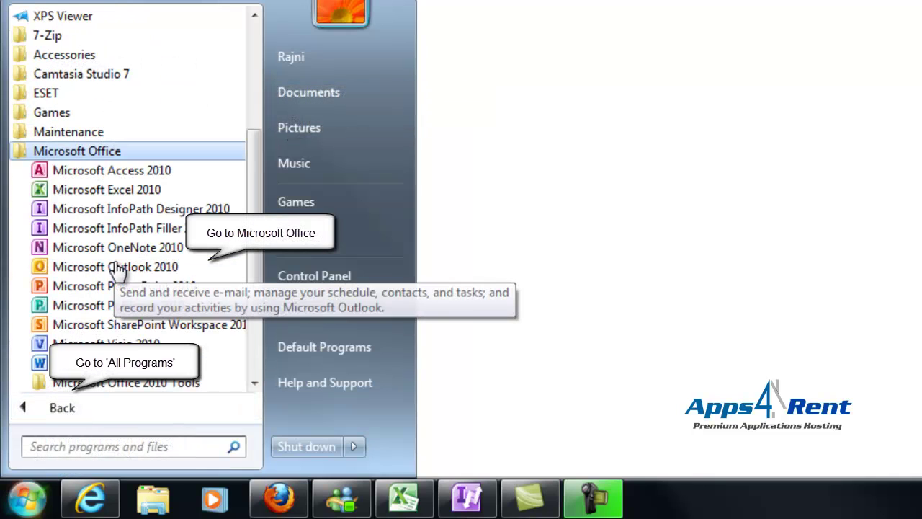
{"action": "left_click", "coordinate": [149, 212]}
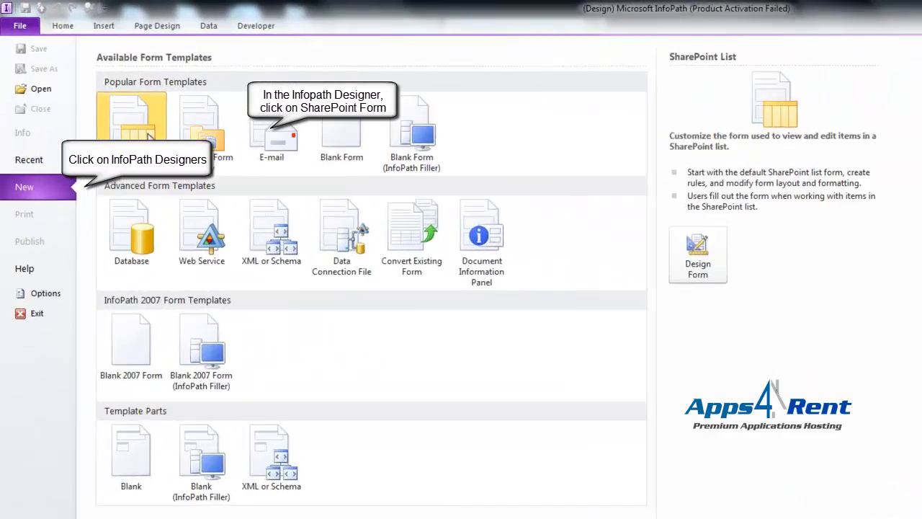
{"action": "left_click", "coordinate": [195, 135]}
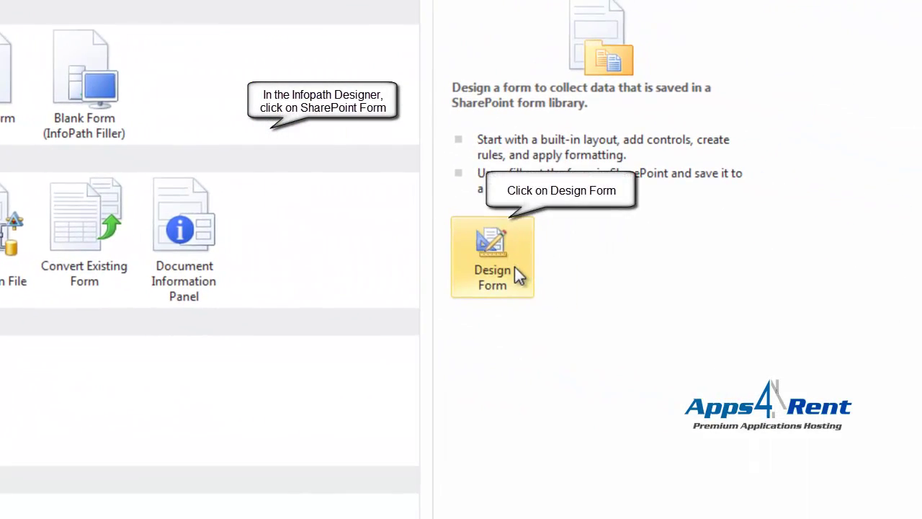
{"action": "left_click", "coordinate": [514, 267]}
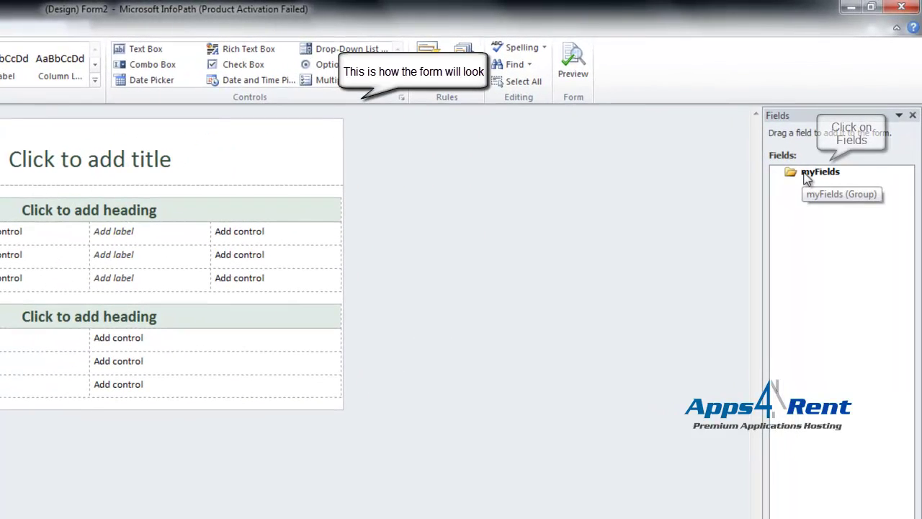
{"action": "left_click", "coordinate": [806, 174]}
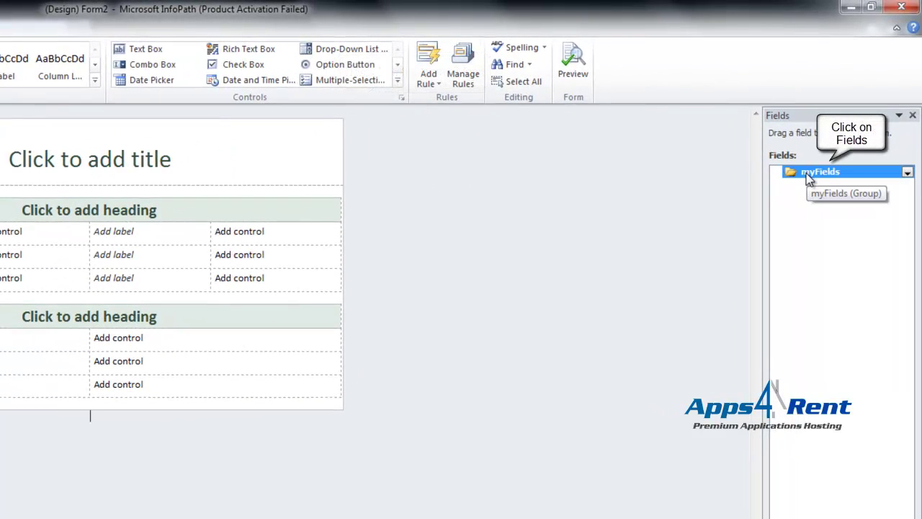
{"action": "left_click", "coordinate": [908, 174]}
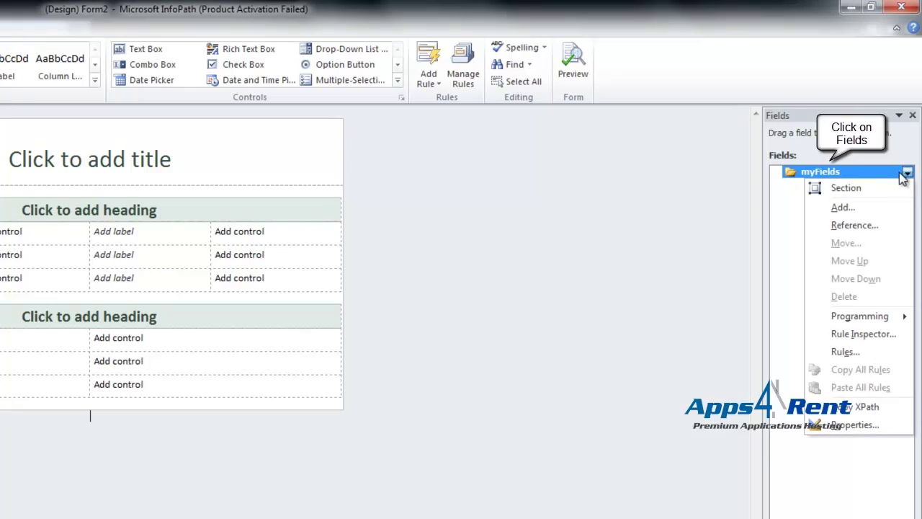
{"action": "left_click", "coordinate": [861, 205]}
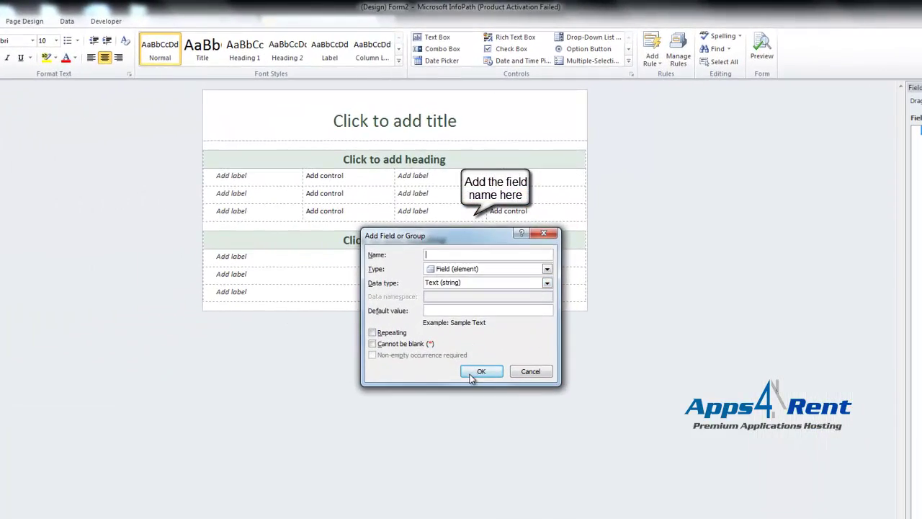
{"action": "left_click", "coordinate": [531, 372]}
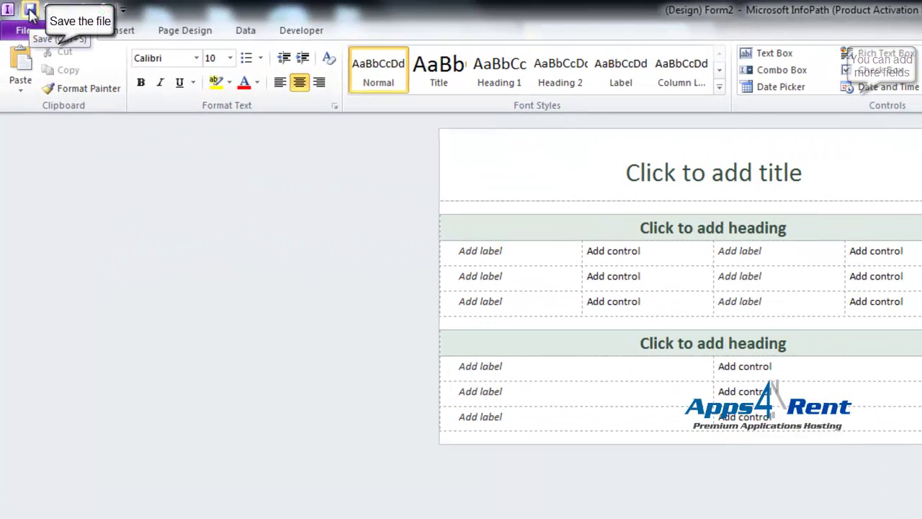
{"action": "left_click", "coordinate": [30, 10]}
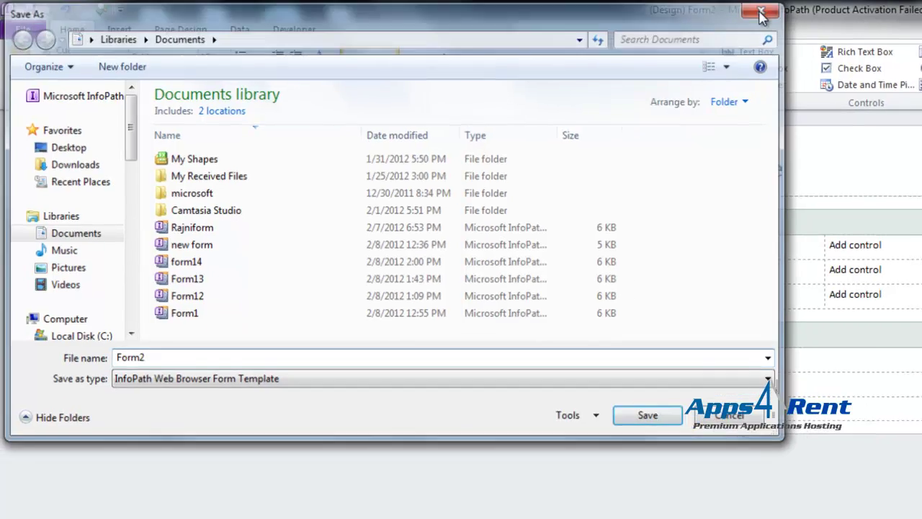
{"action": "left_click", "coordinate": [783, 9]}
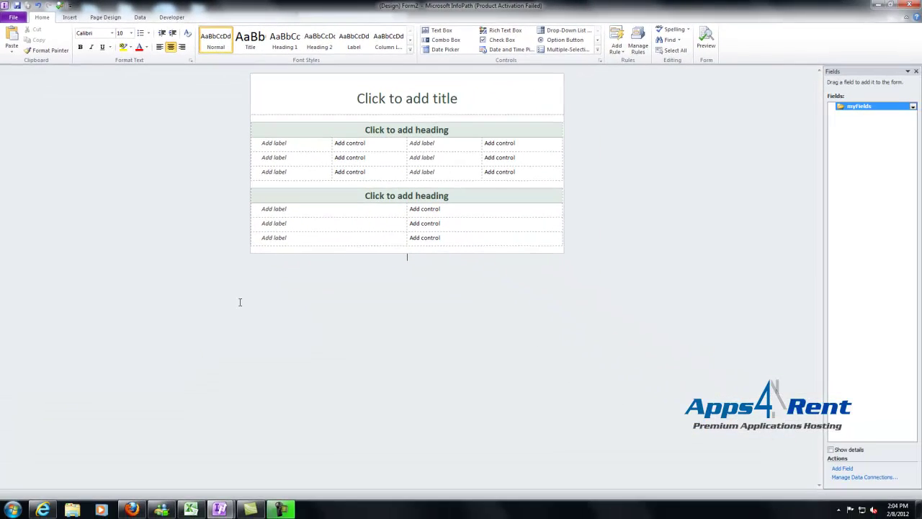
Step: Switch to the SharePoint site in Internet Explorer and open the FormLibrary library
{"action": "left_click", "coordinate": [44, 510]}
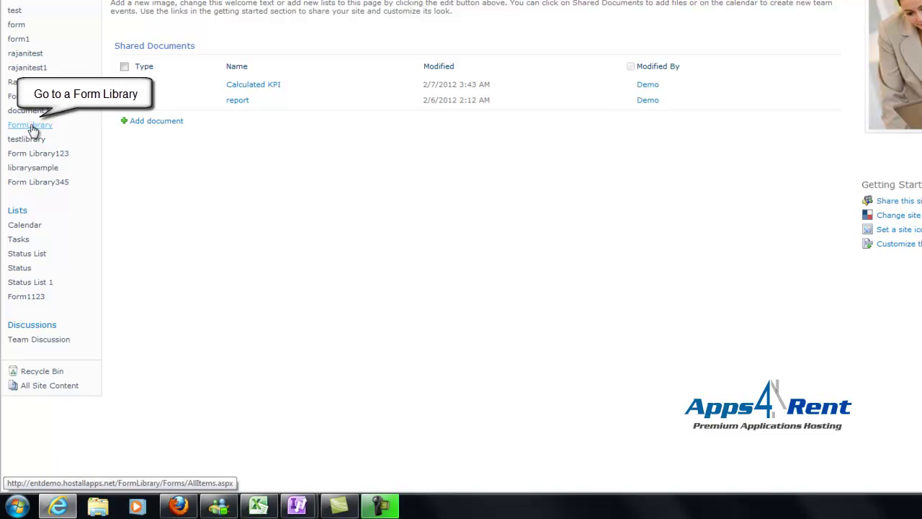
{"action": "left_click", "coordinate": [32, 126]}
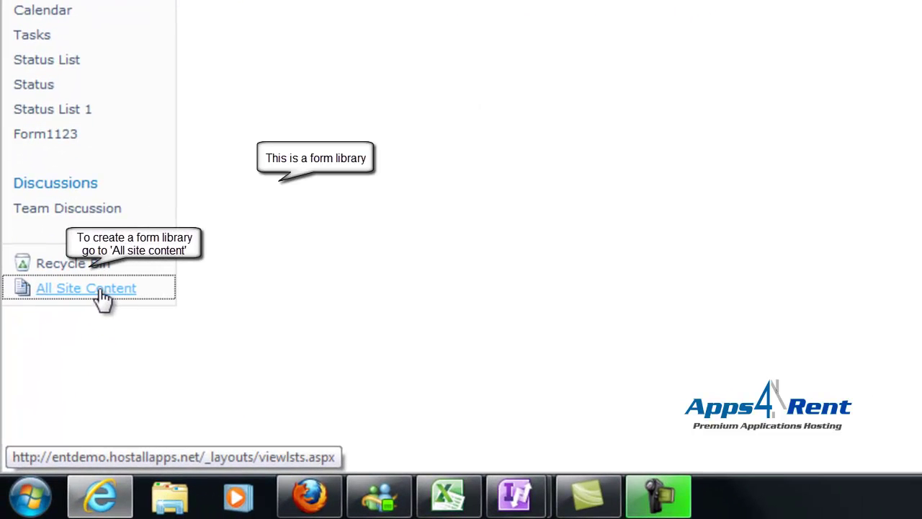
{"action": "left_click", "coordinate": [100, 294]}
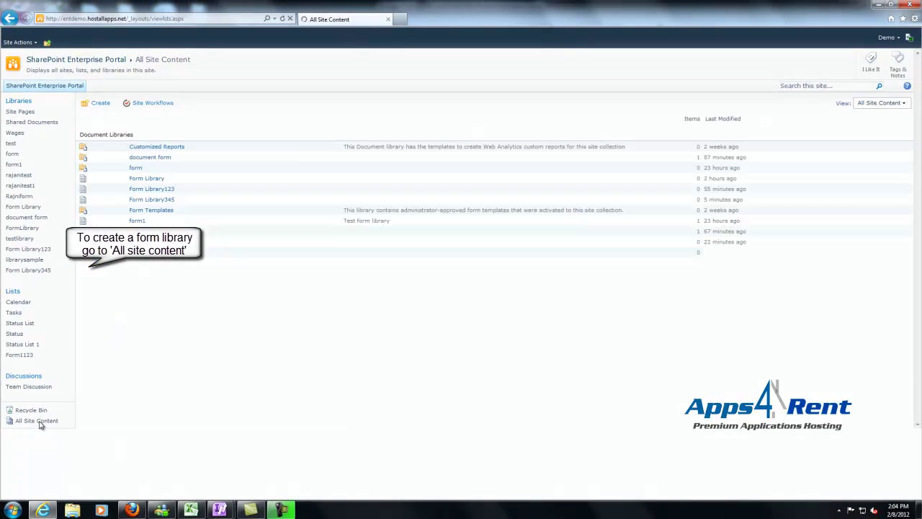
{"action": "left_click", "coordinate": [100, 103]}
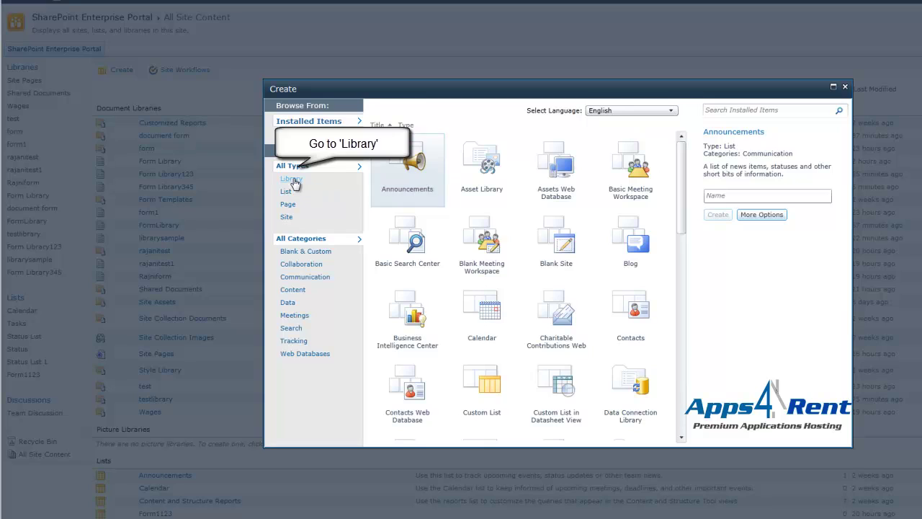
{"action": "left_click", "coordinate": [243, 194]}
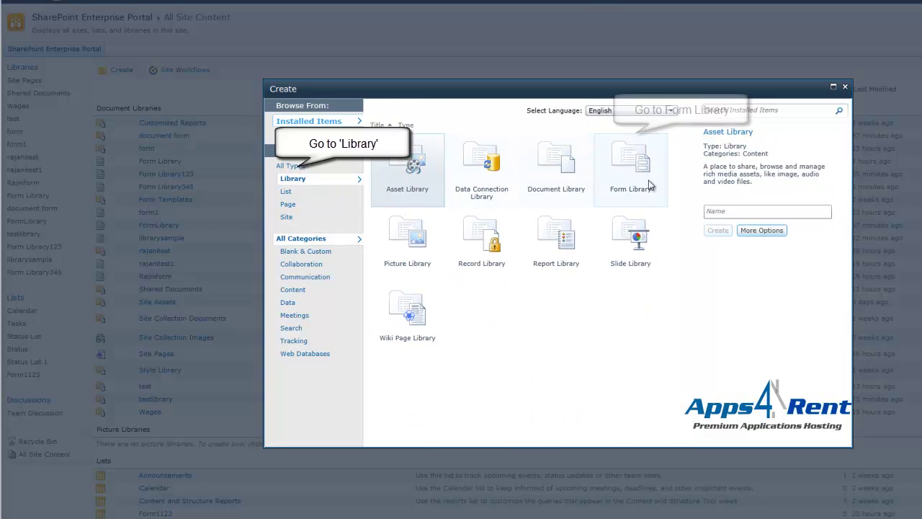
{"action": "left_click", "coordinate": [631, 168]}
{"action": "left_click", "coordinate": [730, 220]}
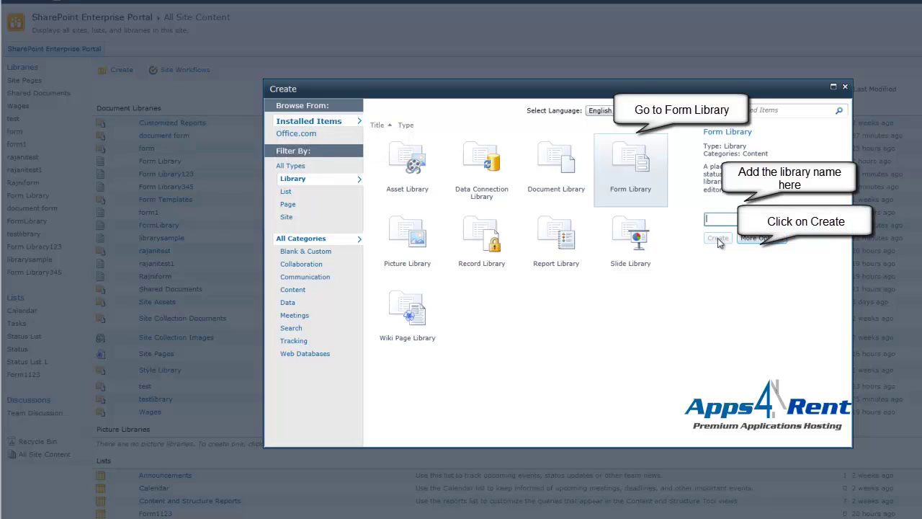
{"action": "left_click", "coordinate": [845, 86]}
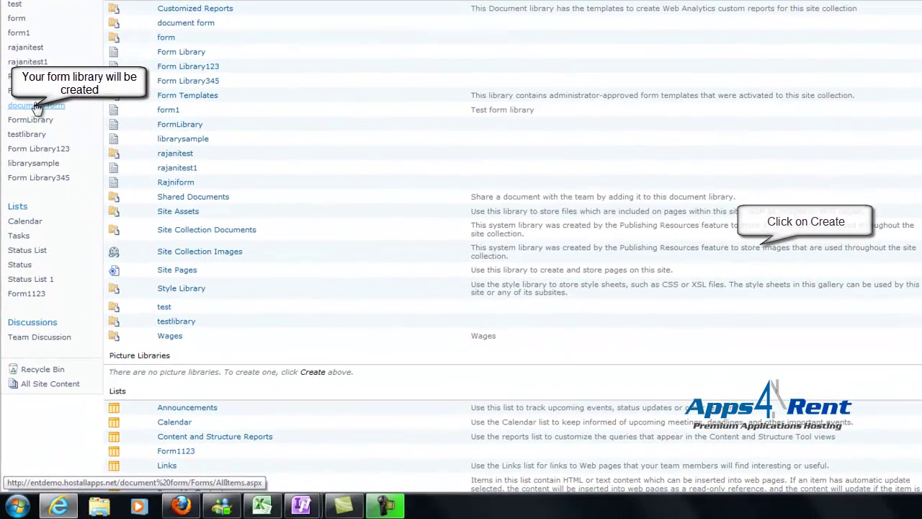
Step: Open FormLibrary's settings, view the column creation page, and return to the library's document view
{"action": "left_click", "coordinate": [31, 116]}
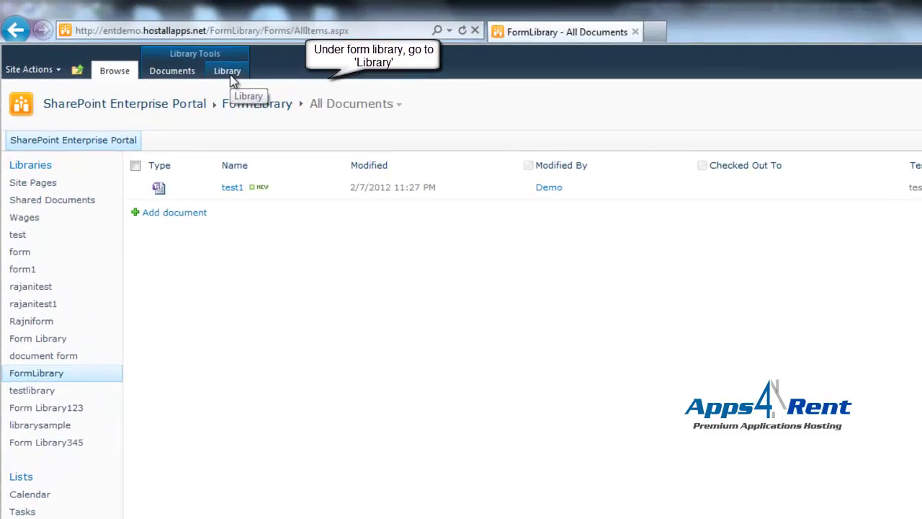
{"action": "left_click", "coordinate": [229, 73]}
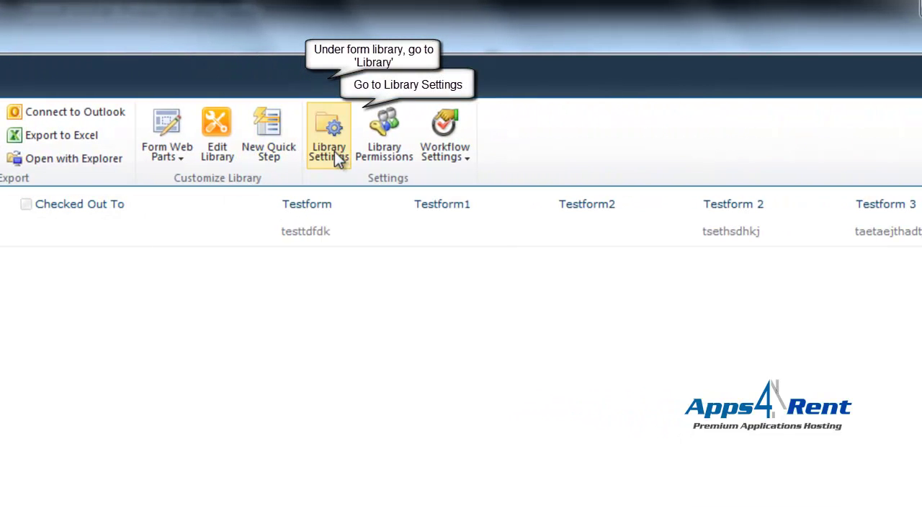
{"action": "left_click", "coordinate": [333, 151]}
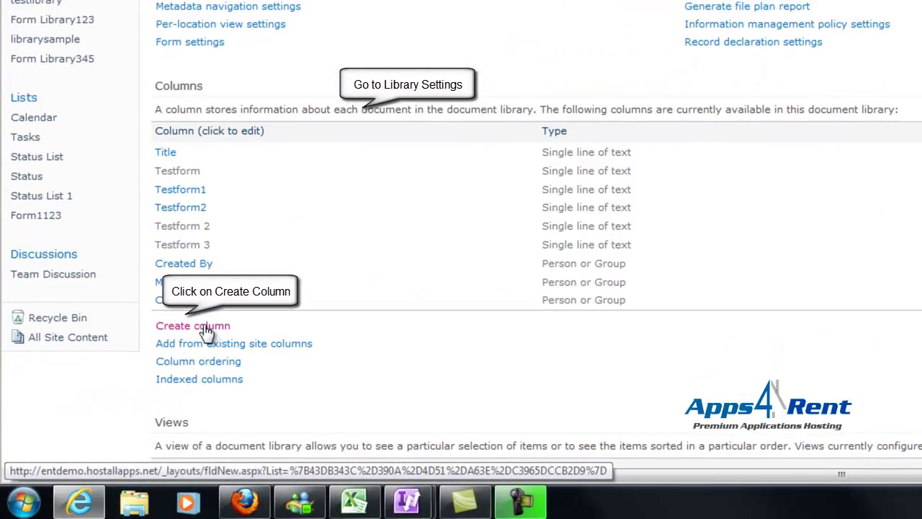
{"action": "left_click", "coordinate": [207, 330]}
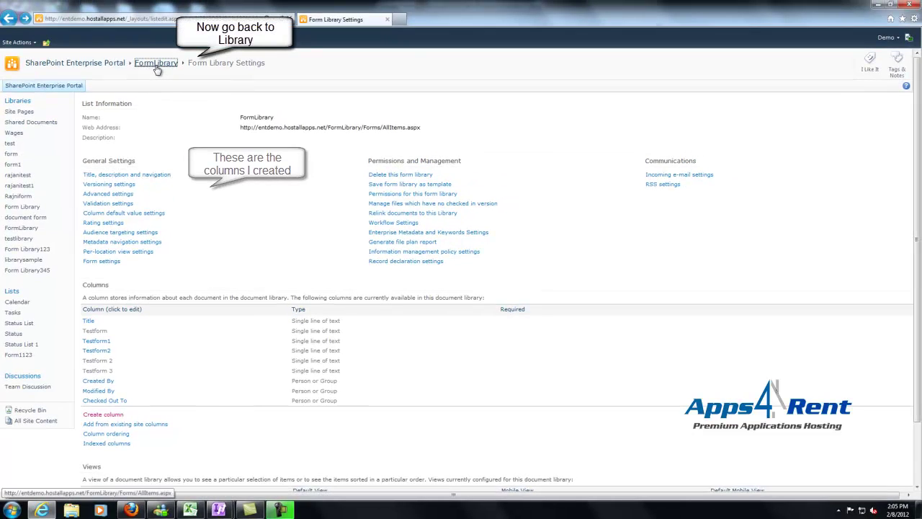
{"action": "left_click", "coordinate": [156, 64]}
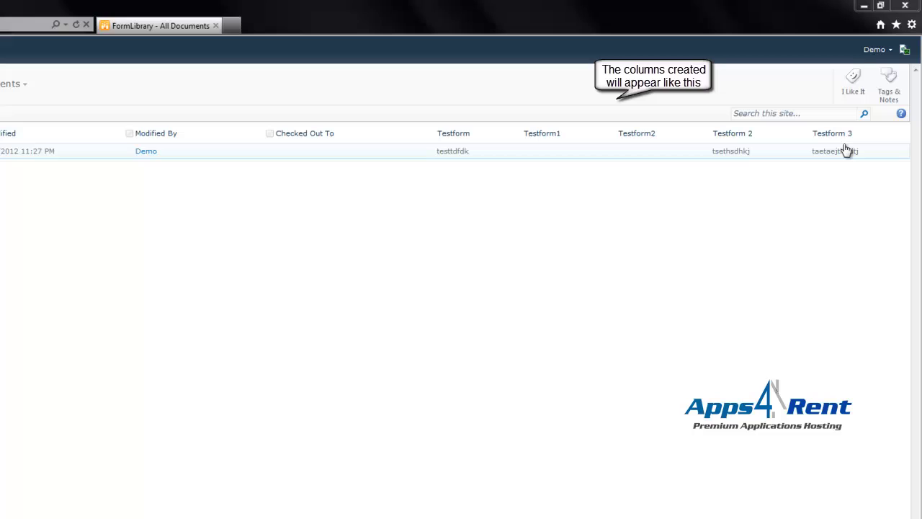
Step: Switch to the Form2 design in InfoPath Designer and start the Publishing Wizard for a SharePoint location
{"action": "mouse_move", "coordinate": [219, 510]}
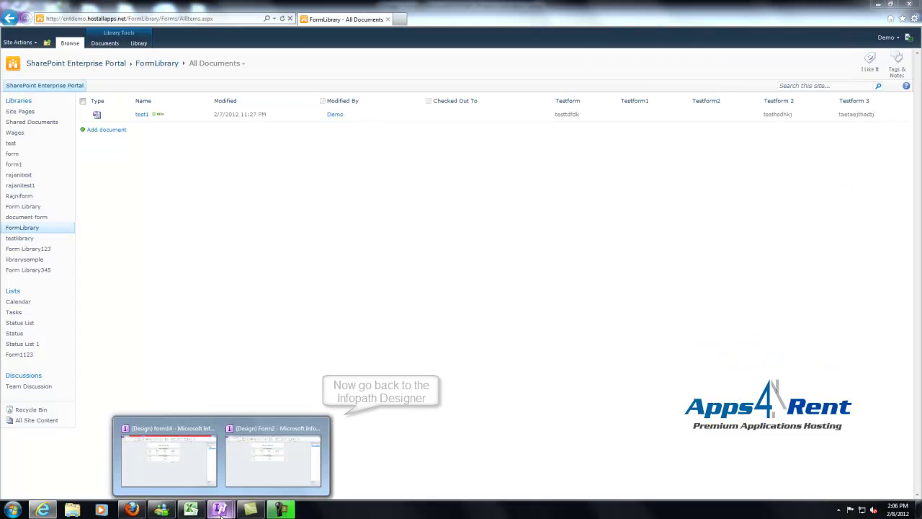
{"action": "left_click", "coordinate": [247, 467]}
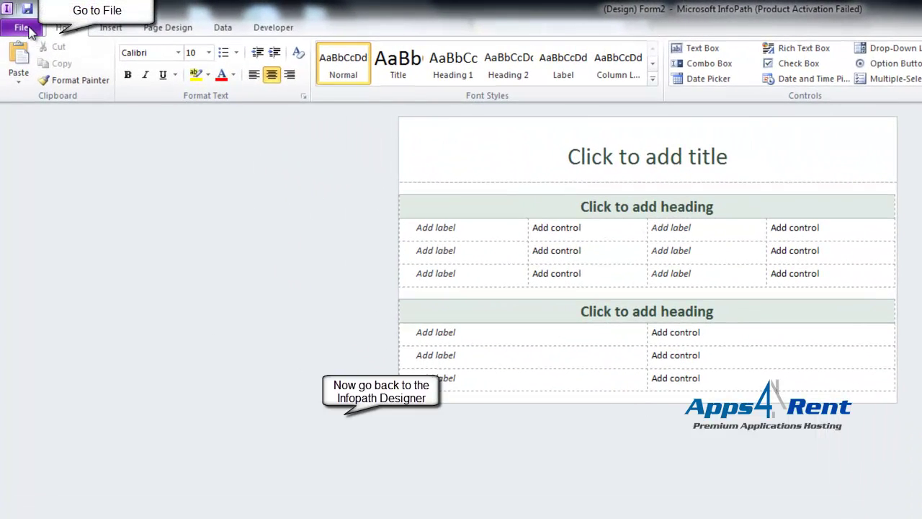
{"action": "left_click", "coordinate": [13, 16]}
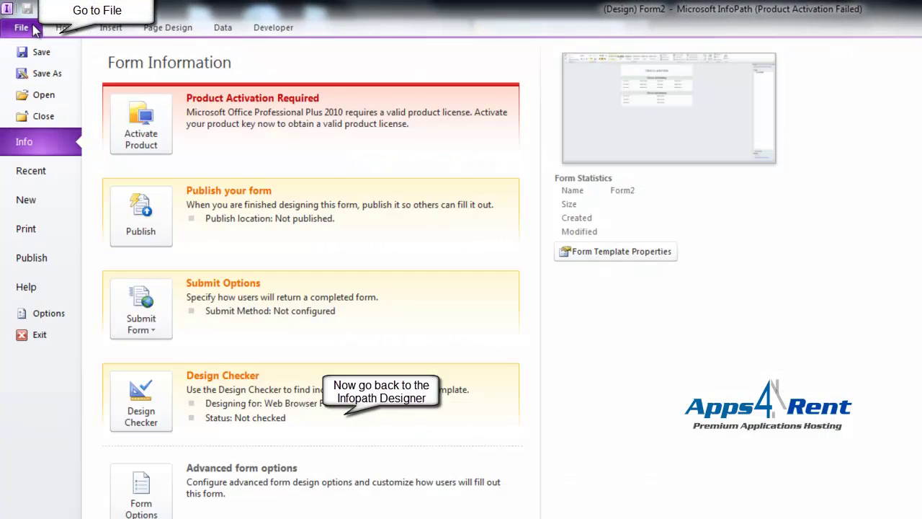
{"action": "left_click", "coordinate": [29, 259]}
{"action": "left_click", "coordinate": [120, 209]}
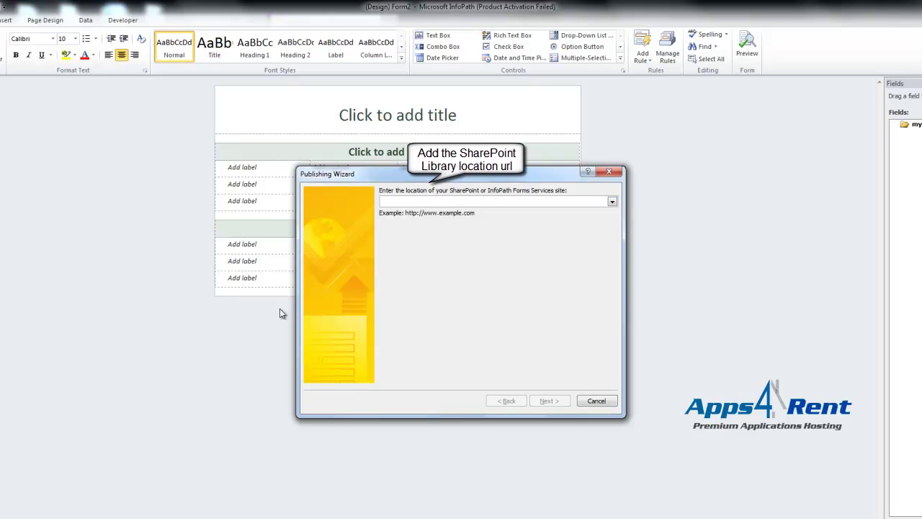
Step: Switch to the browser and copy the web address of the FormLibrary page
{"action": "left_click", "coordinate": [51, 508]}
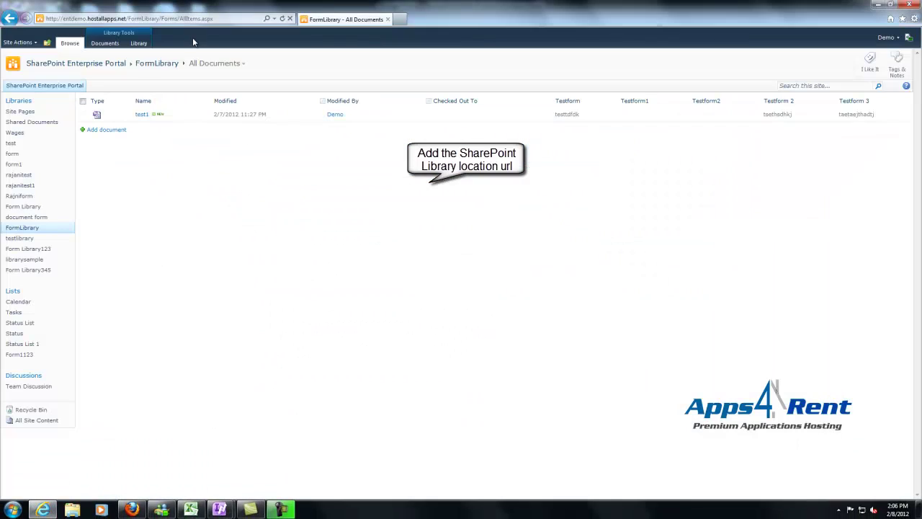
{"action": "left_click", "coordinate": [169, 18]}
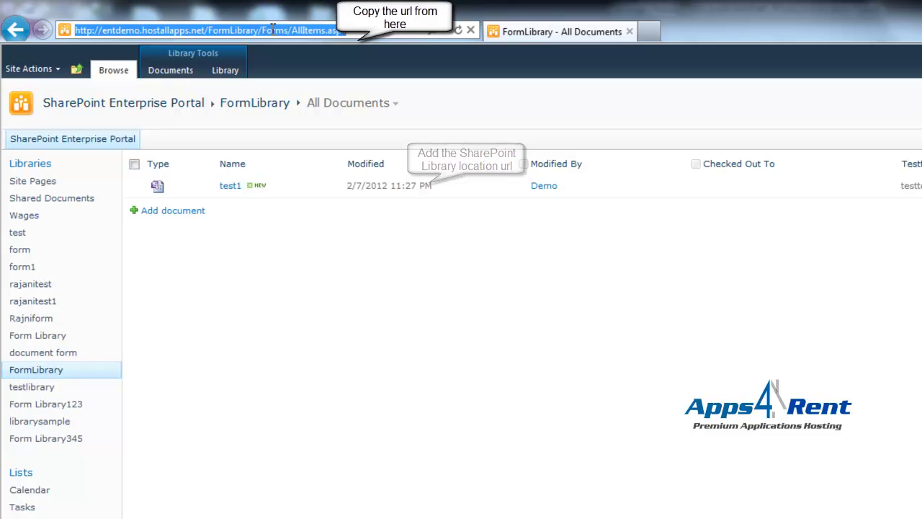
{"action": "right_click", "coordinate": [216, 29]}
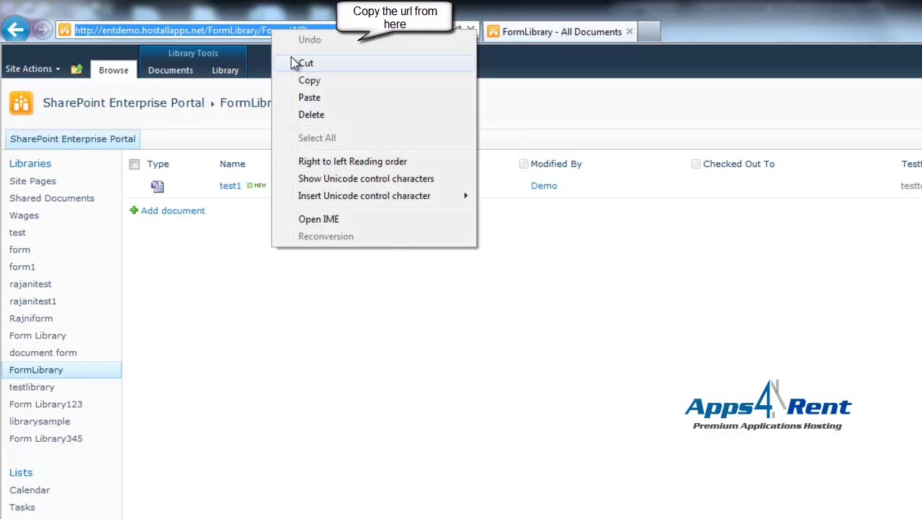
{"action": "left_click", "coordinate": [247, 76]}
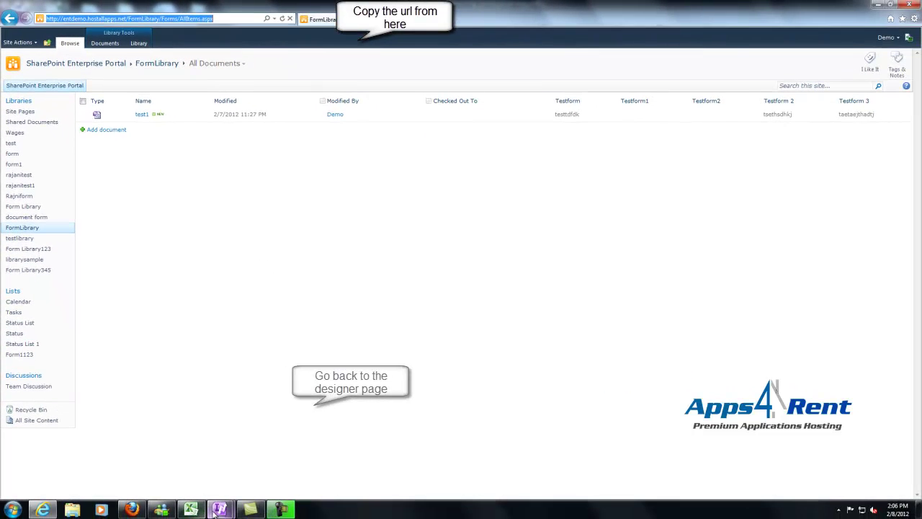
{"action": "left_click", "coordinate": [219, 510]}
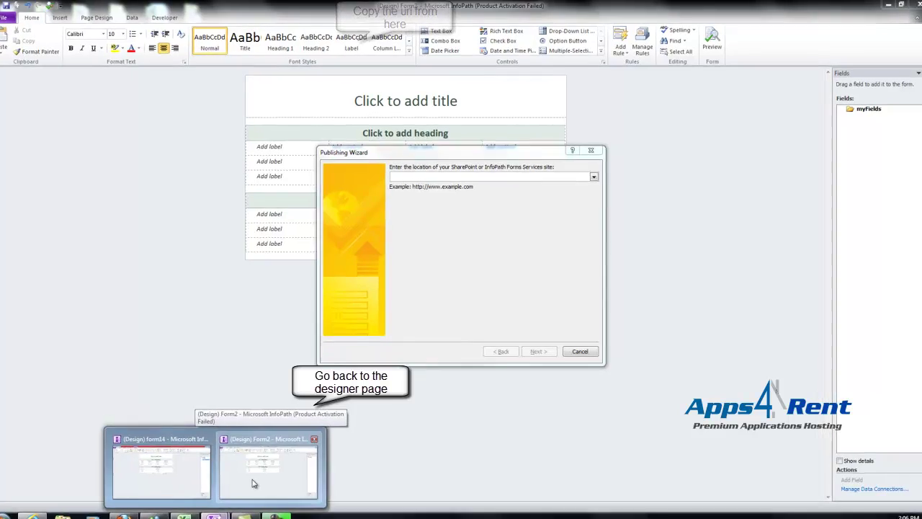
{"action": "left_click", "coordinate": [252, 475]}
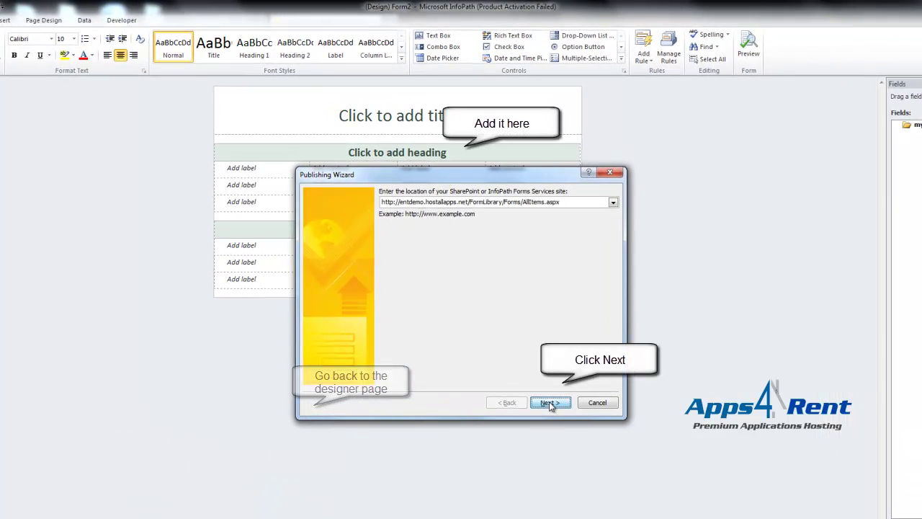
{"action": "left_click", "coordinate": [549, 402]}
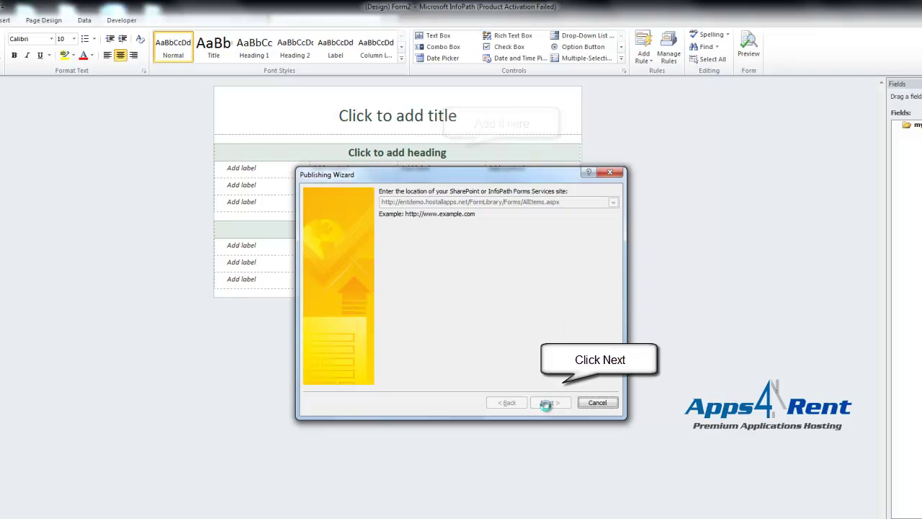
Step: Keep the browser-enabled Form Library publishing type, choose to update the form template in the existing library FormLibrary, and continue to the column settings
{"action": "left_click", "coordinate": [542, 402]}
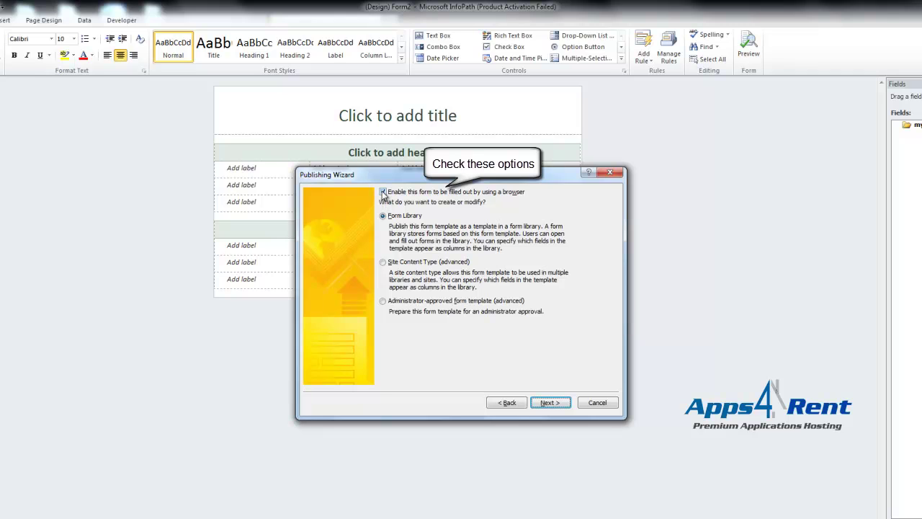
{"action": "left_click", "coordinate": [550, 403]}
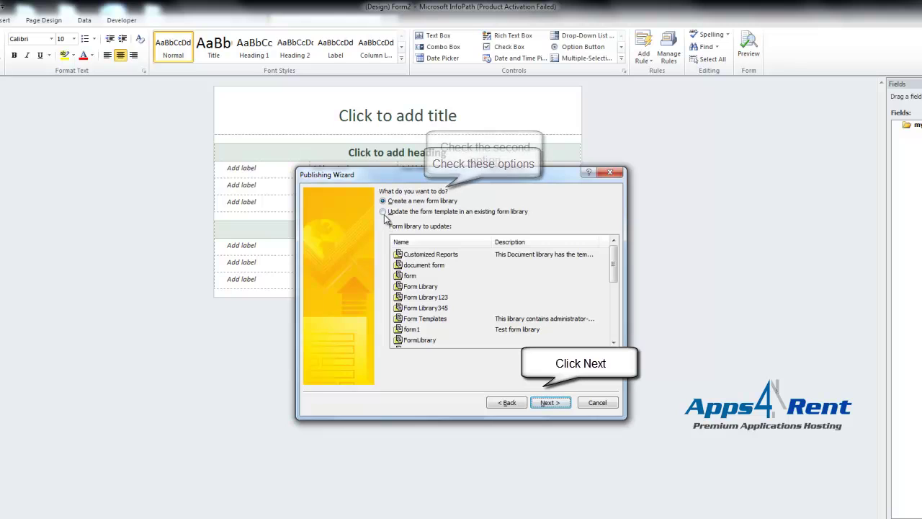
{"action": "left_click", "coordinate": [384, 212]}
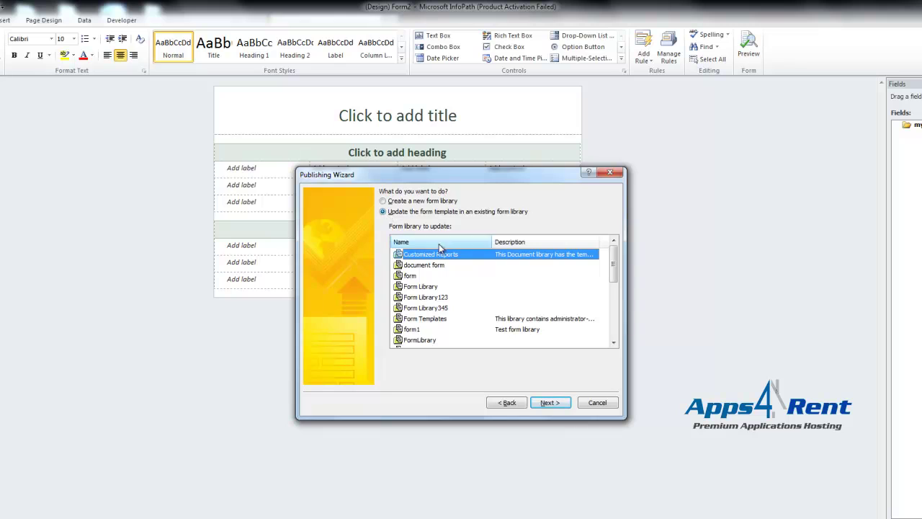
{"action": "left_click", "coordinate": [423, 340]}
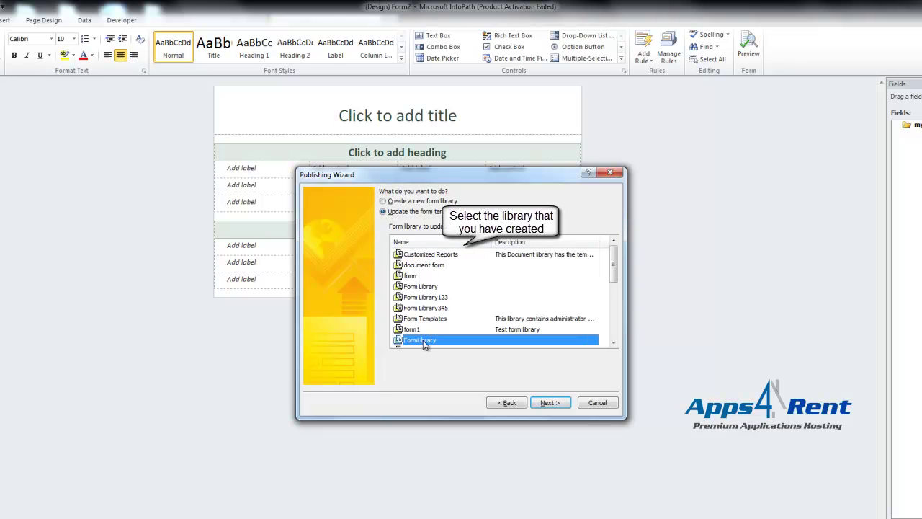
{"action": "left_click", "coordinate": [543, 408]}
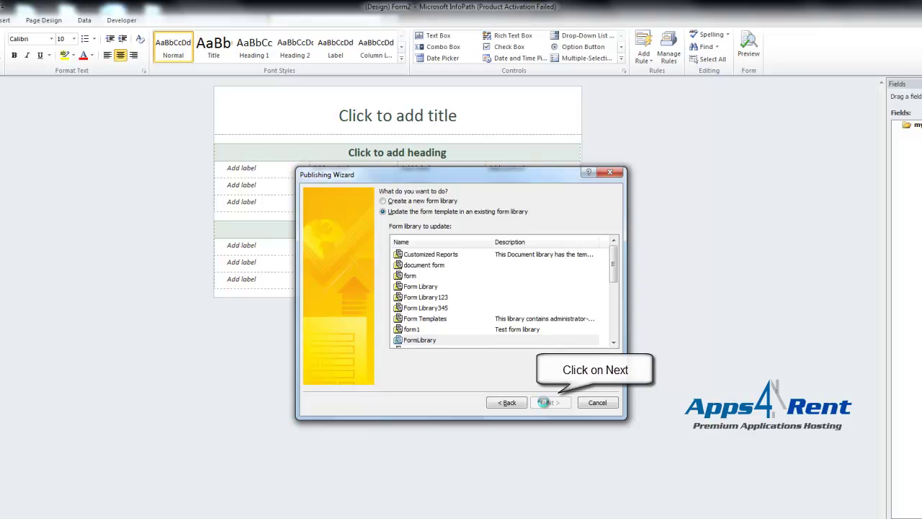
{"action": "left_click", "coordinate": [547, 402]}
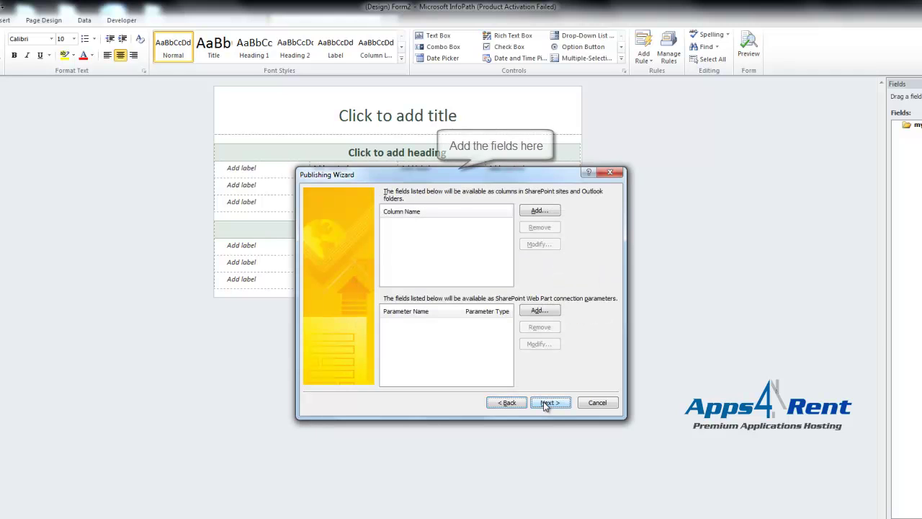
Step: Try to add the myFields group as a new SharePoint column named My Fields
{"action": "left_click", "coordinate": [537, 211]}
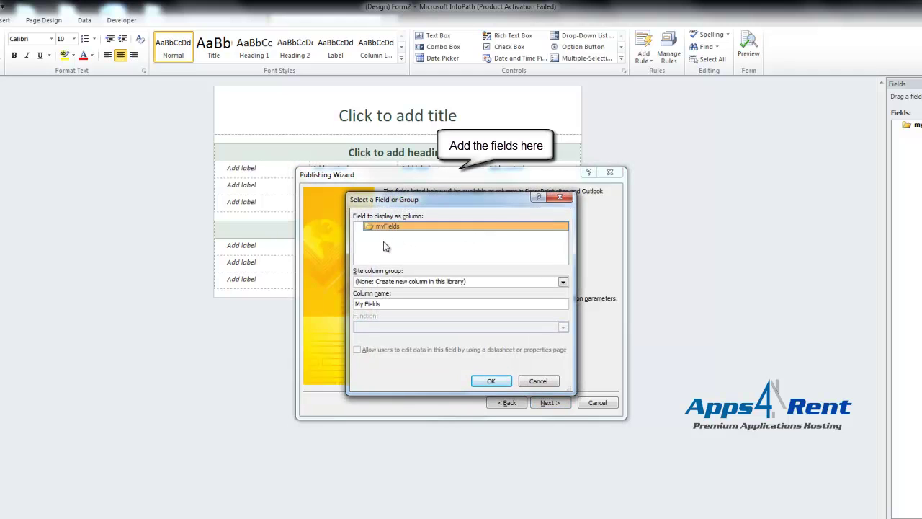
{"action": "left_click", "coordinate": [483, 382]}
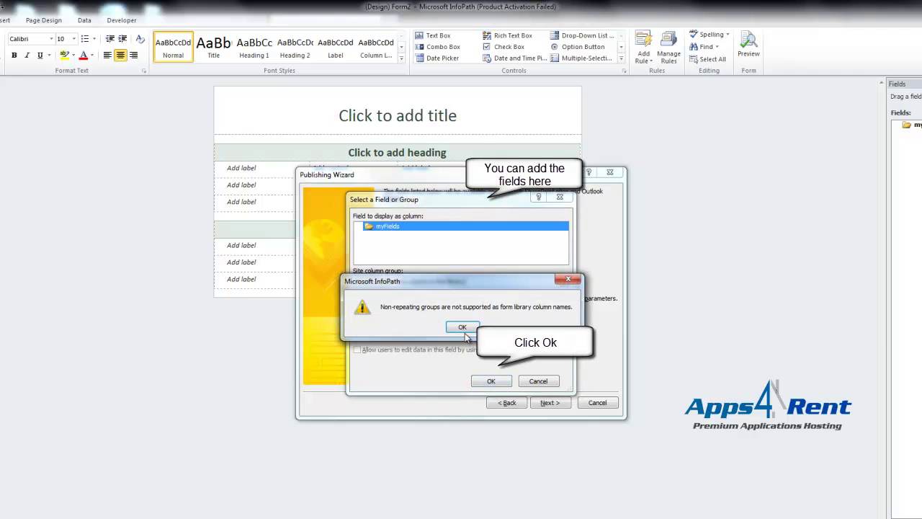
{"action": "left_click", "coordinate": [462, 328]}
{"action": "left_click", "coordinate": [559, 198]}
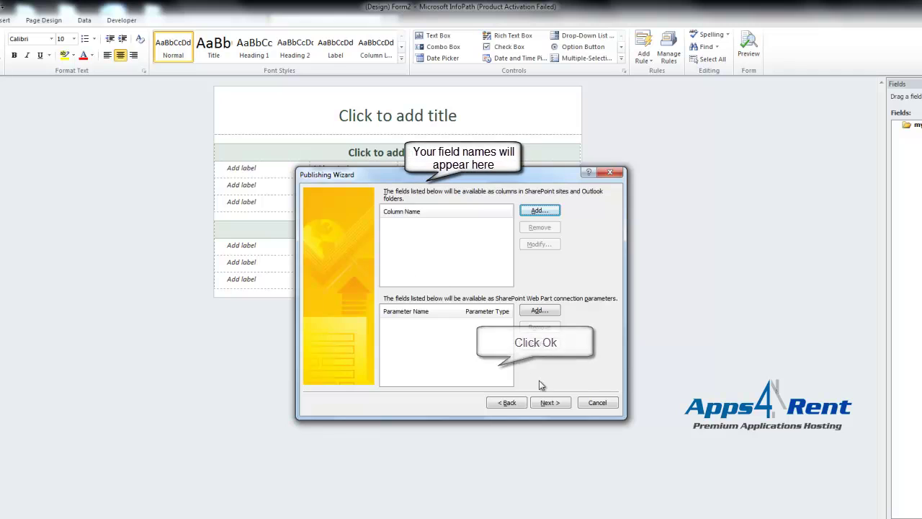
Step: Continue to the Publishing Wizard's form information verification and close the wizard
{"action": "left_click", "coordinate": [551, 404]}
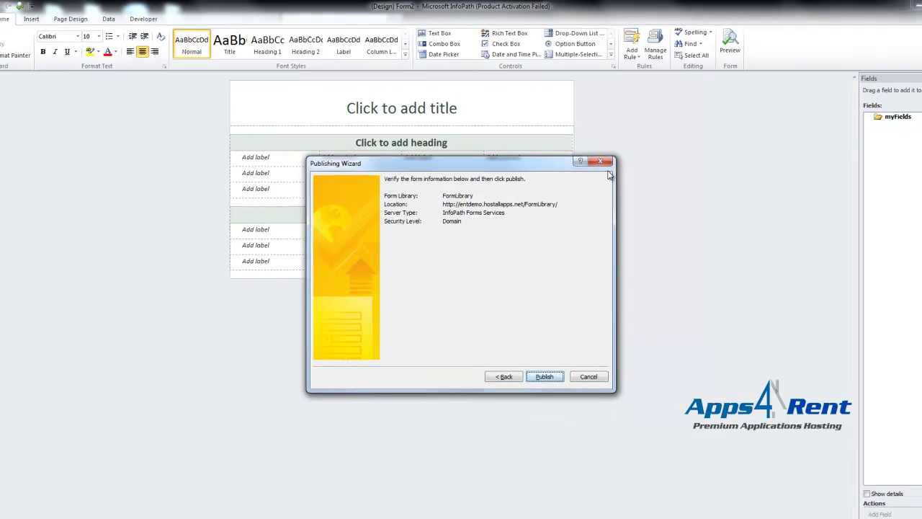
{"action": "left_click", "coordinate": [549, 403]}
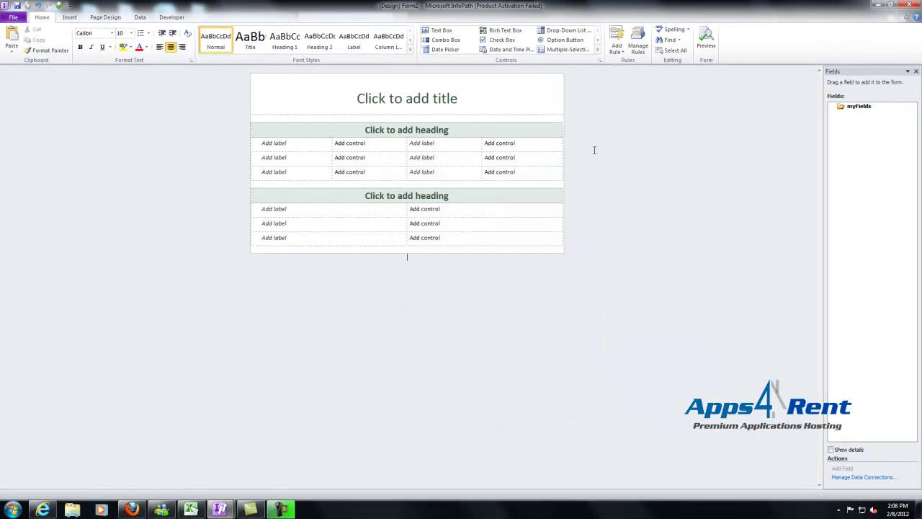
Step: Switch to the browser, open the test1 form in FormLibrary, and save it
{"action": "left_click", "coordinate": [39, 510]}
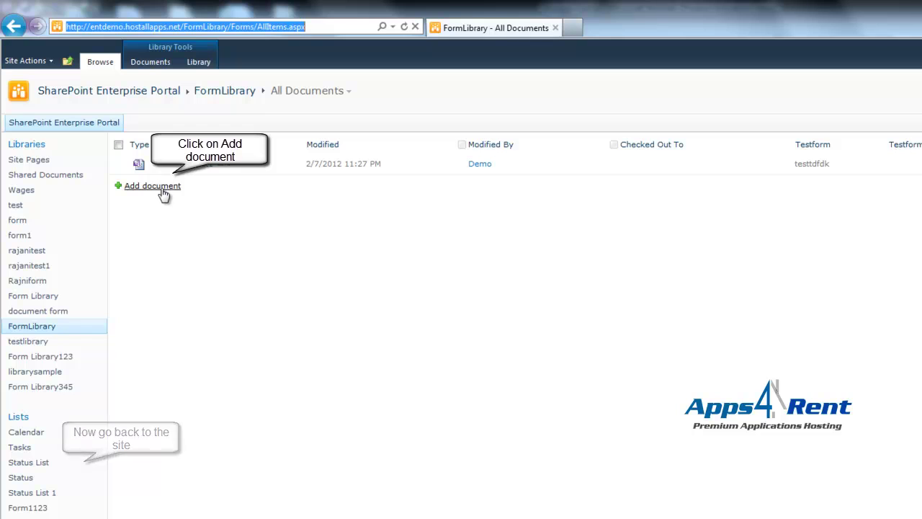
{"action": "left_click", "coordinate": [206, 172]}
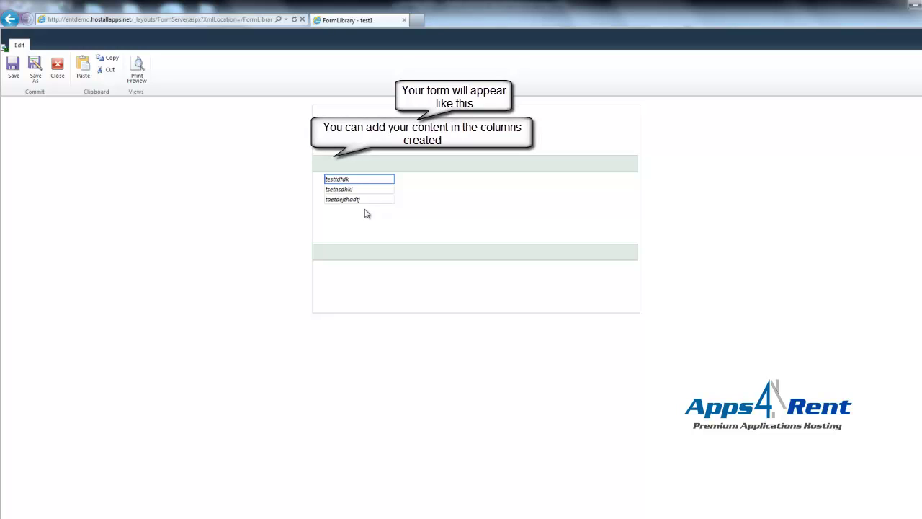
{"action": "left_click", "coordinate": [13, 67]}
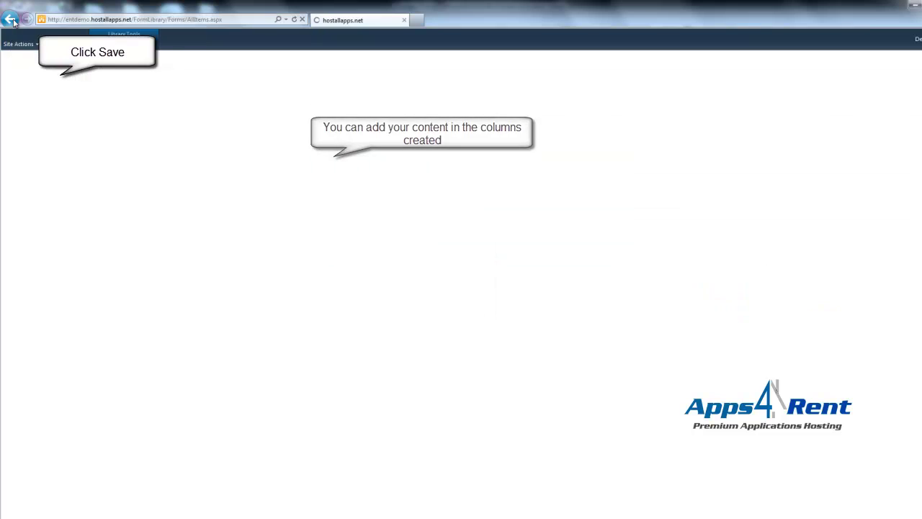